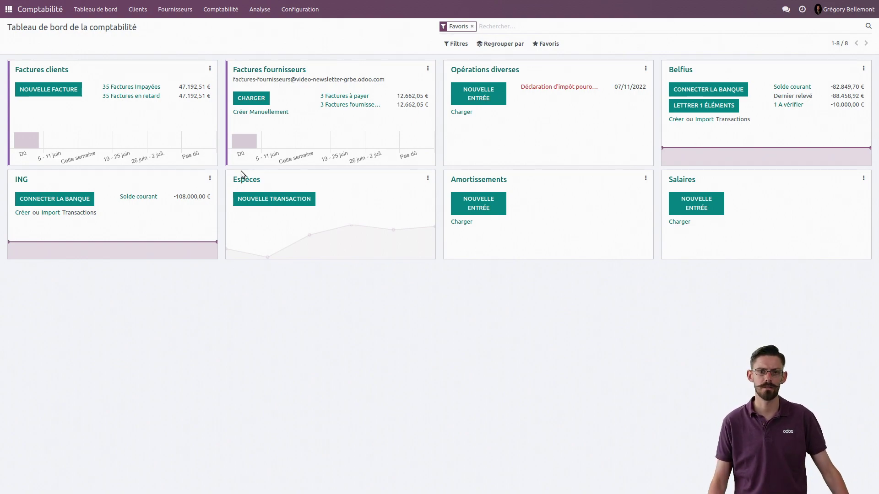
- Open the taxes configuration list and filter it to show only active purchase taxes (Achats, Actif)
click(300, 13)
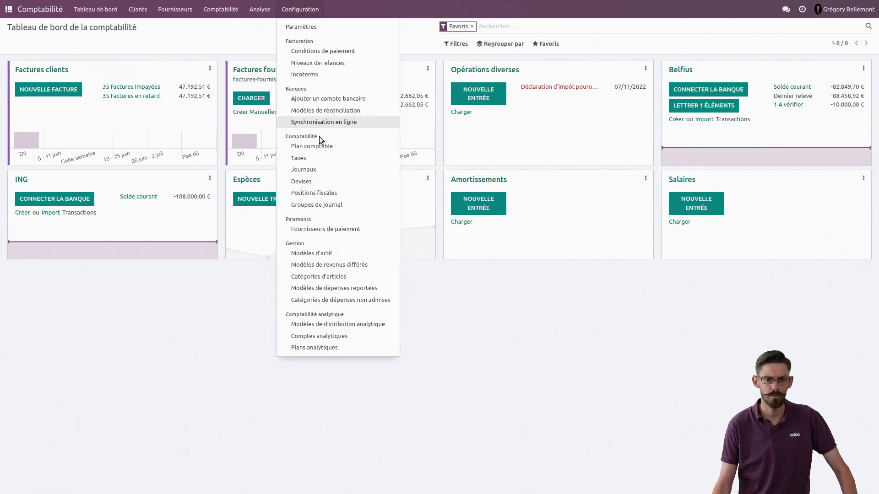
click(299, 159)
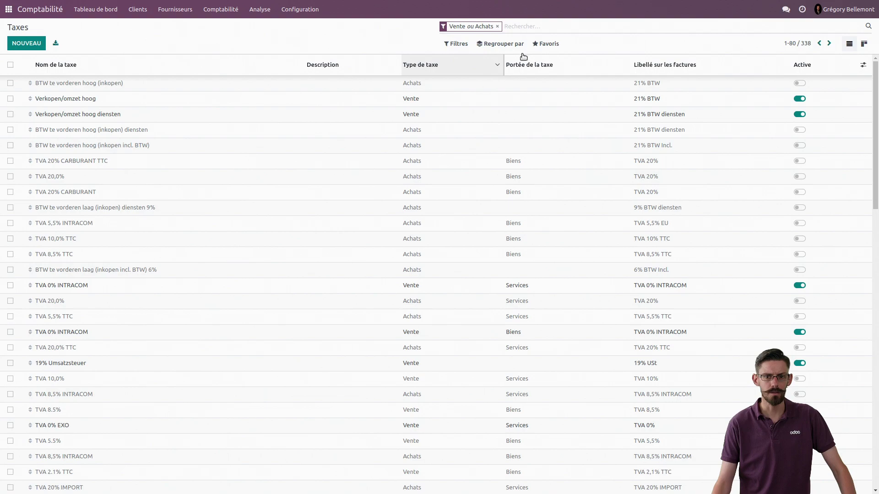
click(458, 44)
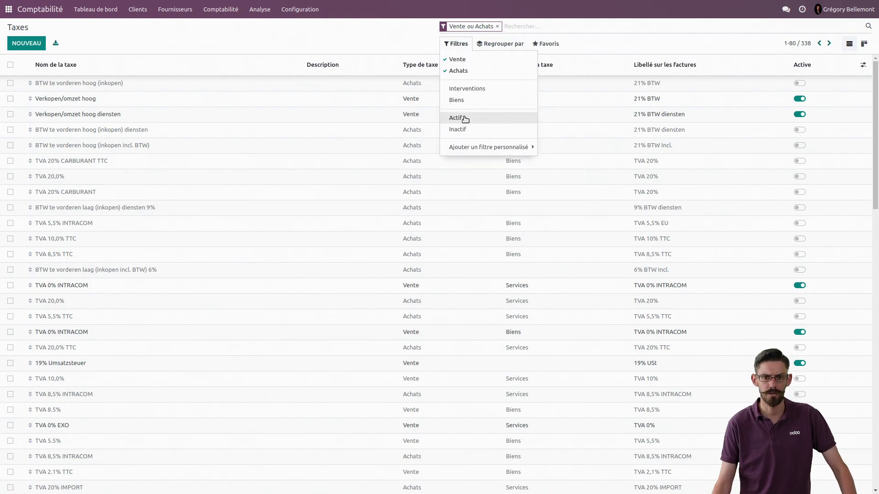
click(456, 117)
click(457, 59)
click(457, 147)
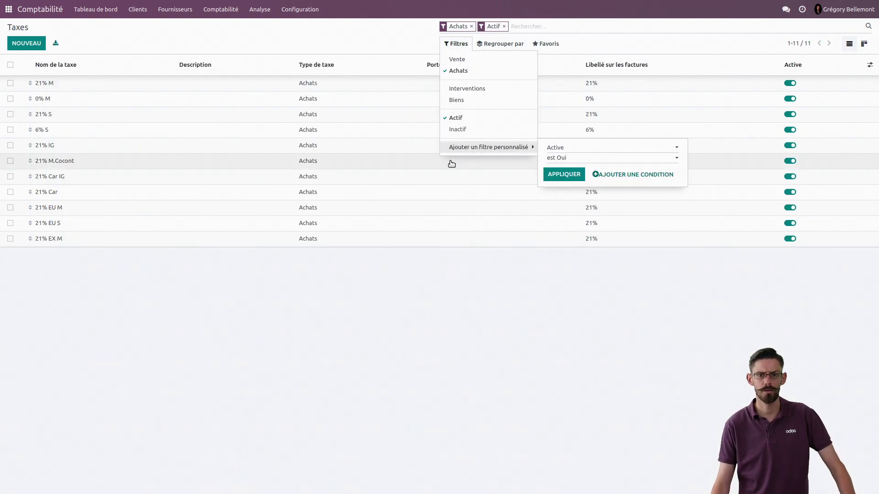
click(200, 273)
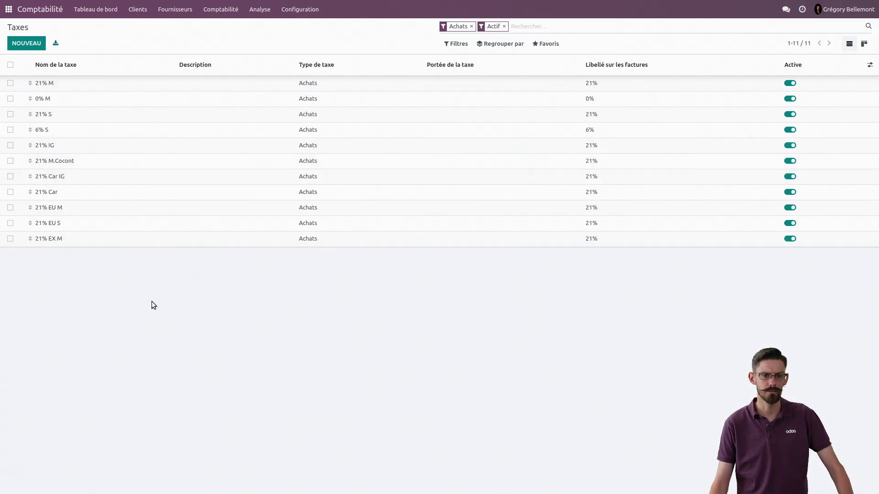
- Open the 6% S purchase tax and duplicate it
click(57, 132)
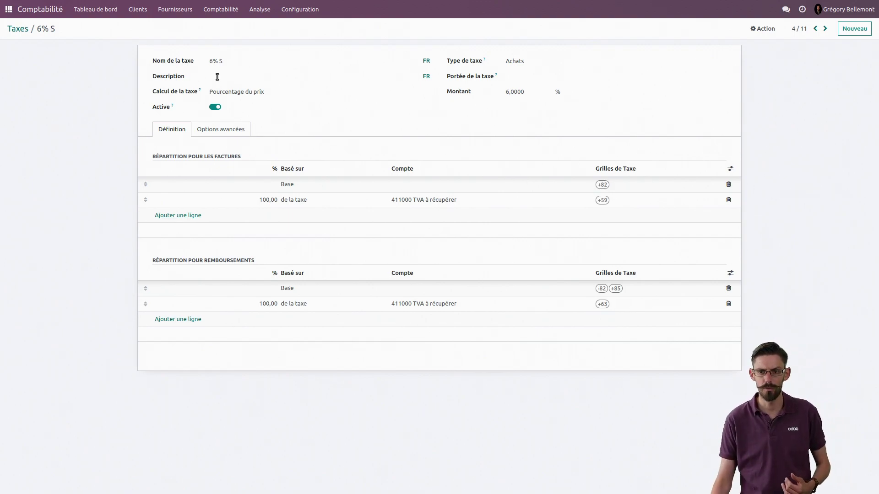
click(762, 28)
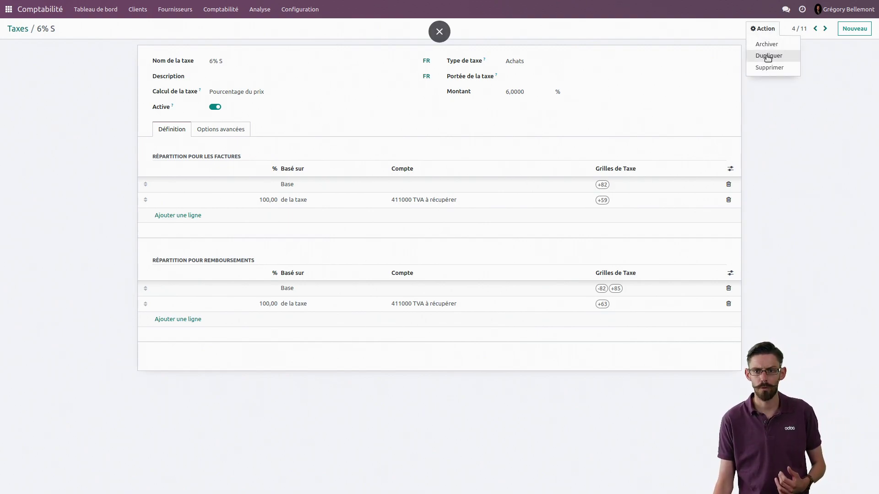
click(768, 55)
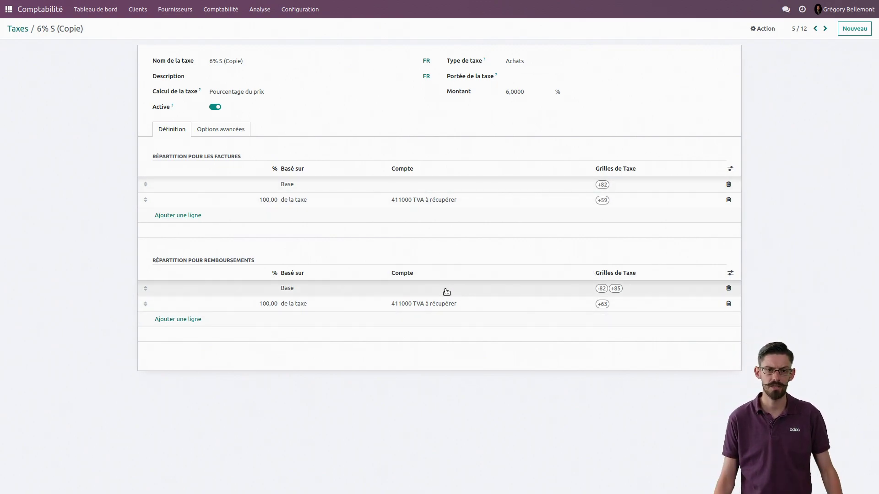
- Rename the duplicated tax as "6% électricité"
click(254, 61)
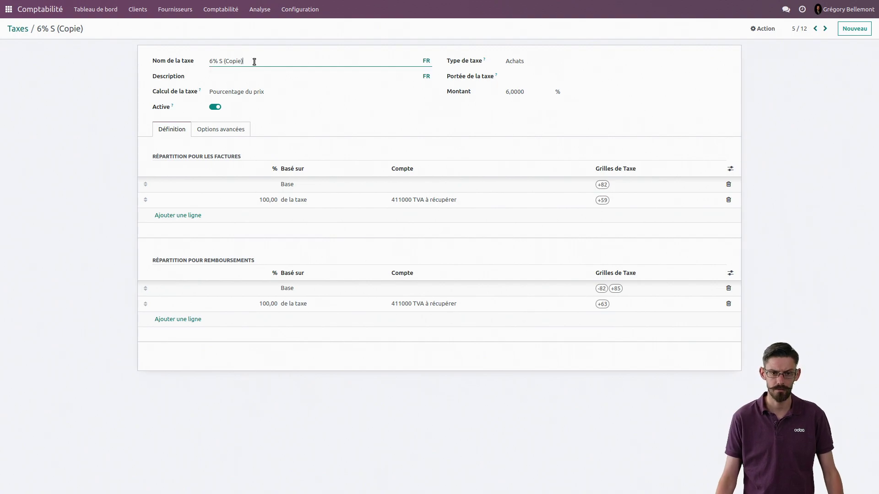
key(BackSpace)
key(BackSpace)
key(BackSpace)
key(BackSpace)
key(BackSpace)
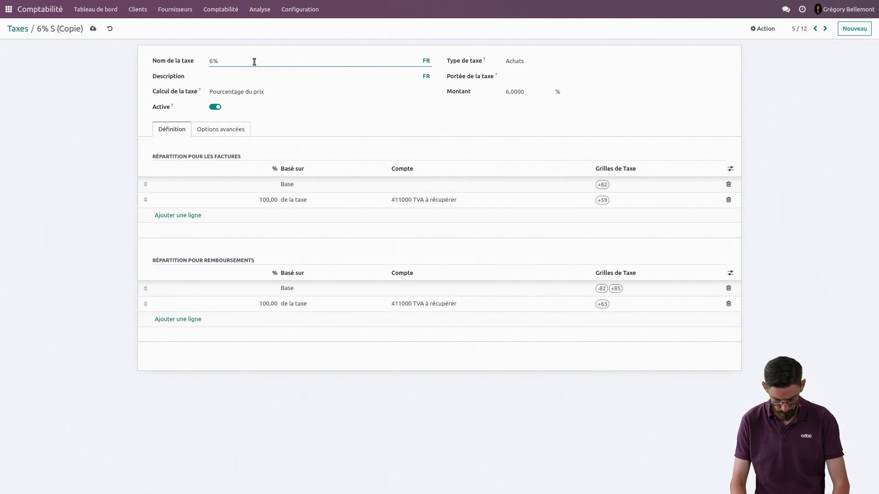
text(électricité)
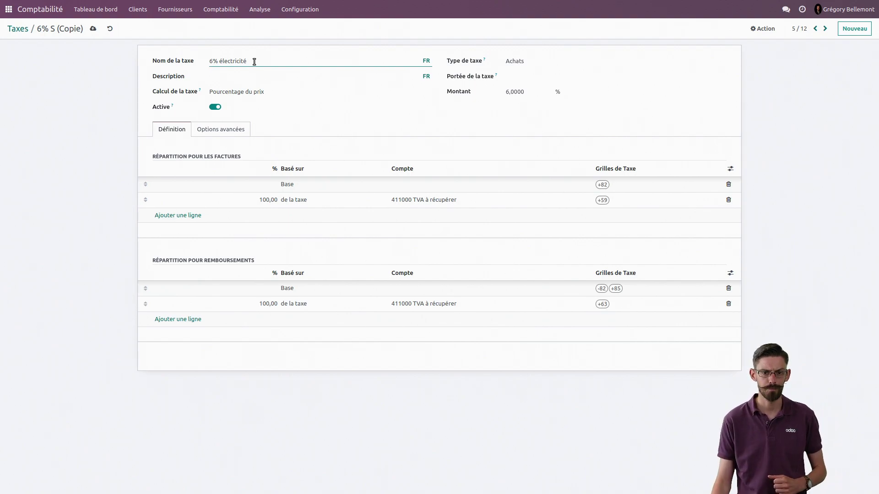
- In the invoice distribution, set the 411000 tax line to 20% and add an 80% tax line on account 489000 Dettes diverses
click(257, 202)
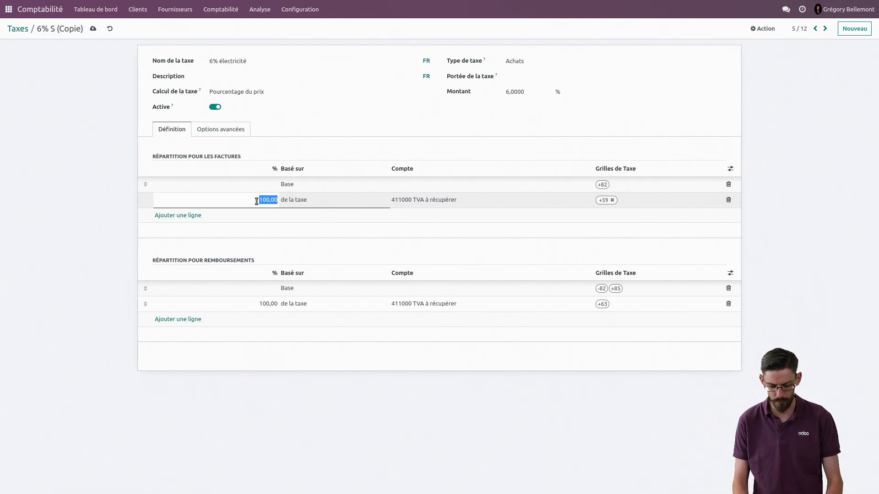
text(20)
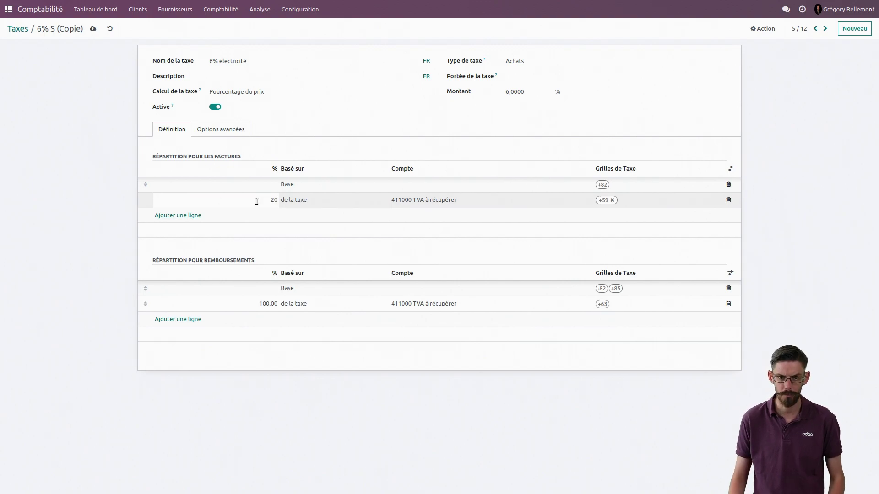
key(Return)
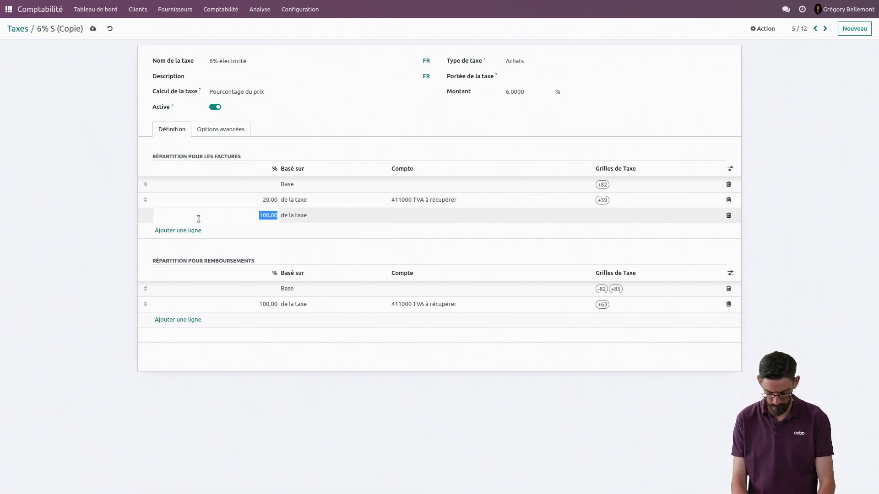
text(80)
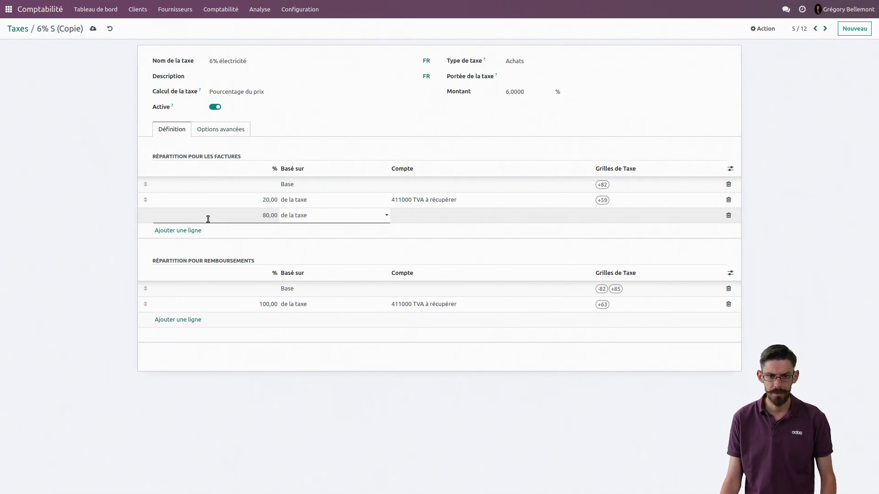
click(425, 216)
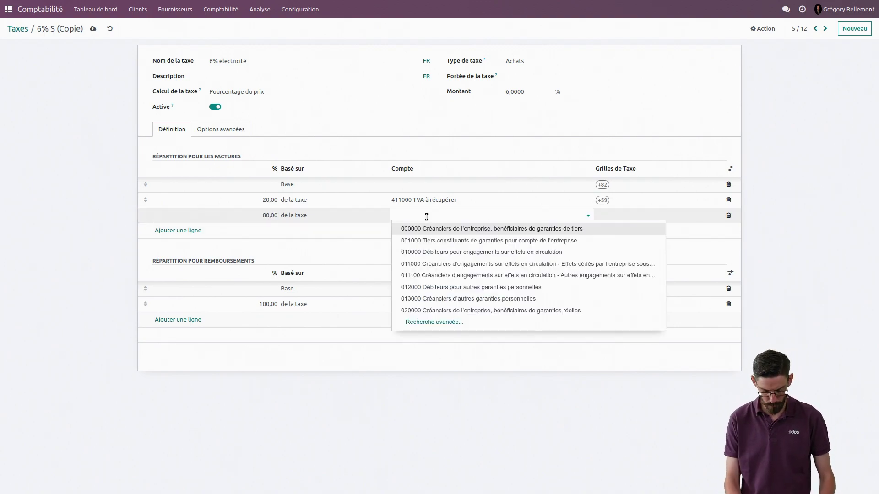
text(489)
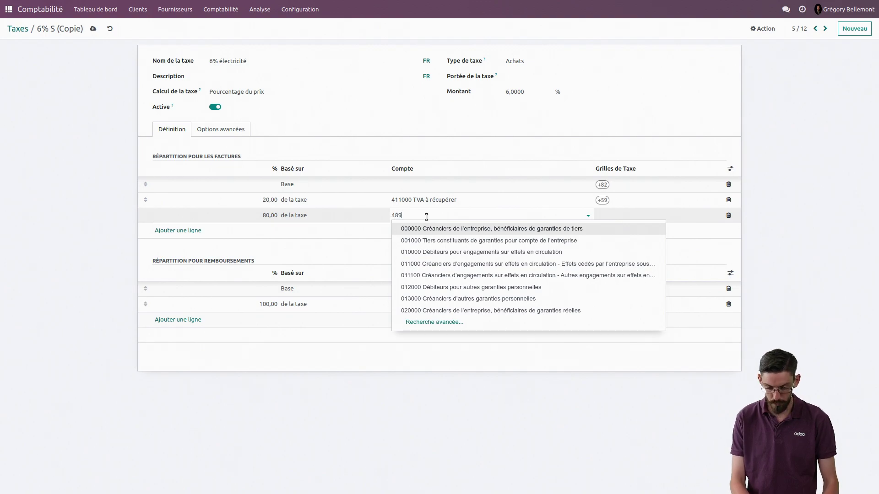
click(448, 233)
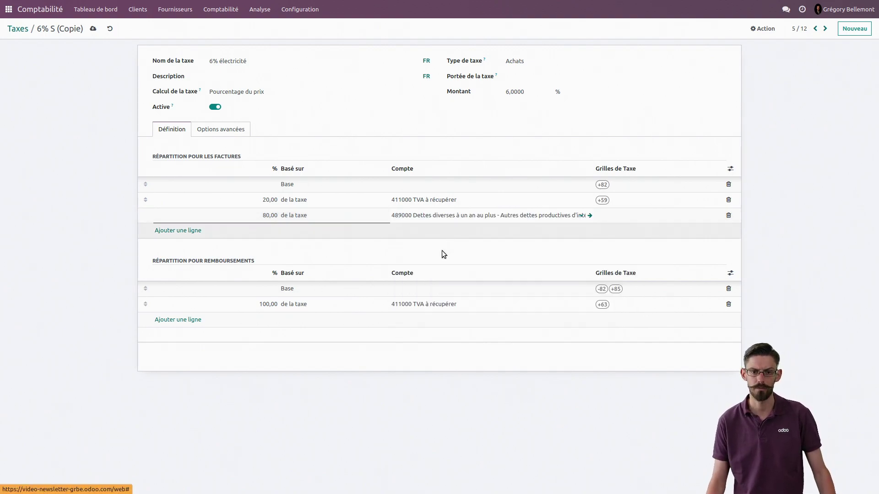
- In the refund distribution, set the 411000 line to 20%, add an 80% line on account 489000, and save the tax
click(282, 306)
click(261, 306)
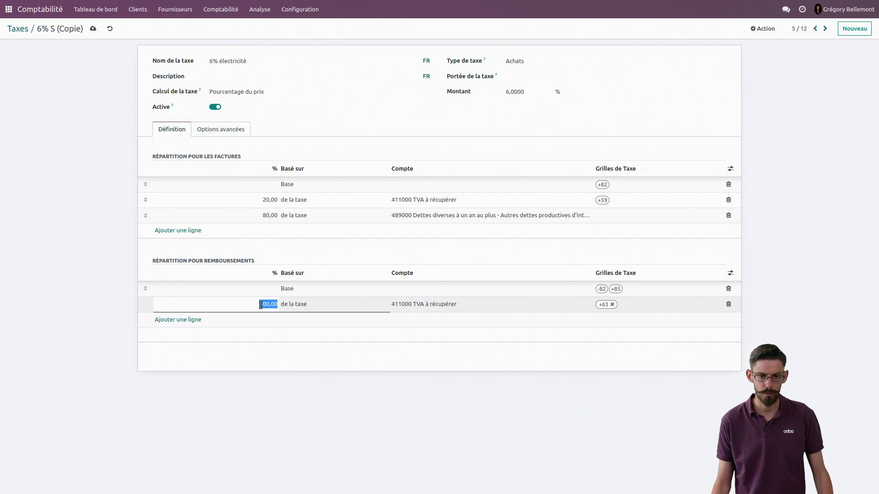
text(2)
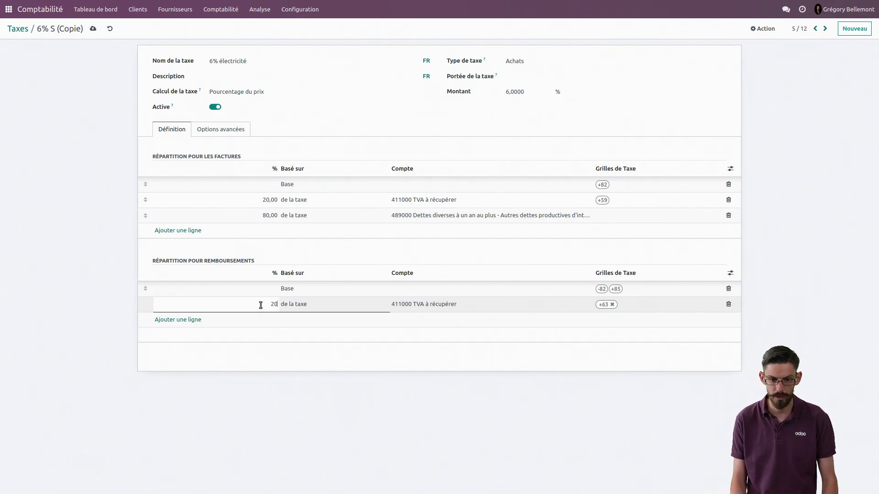
text(0)
click(179, 319)
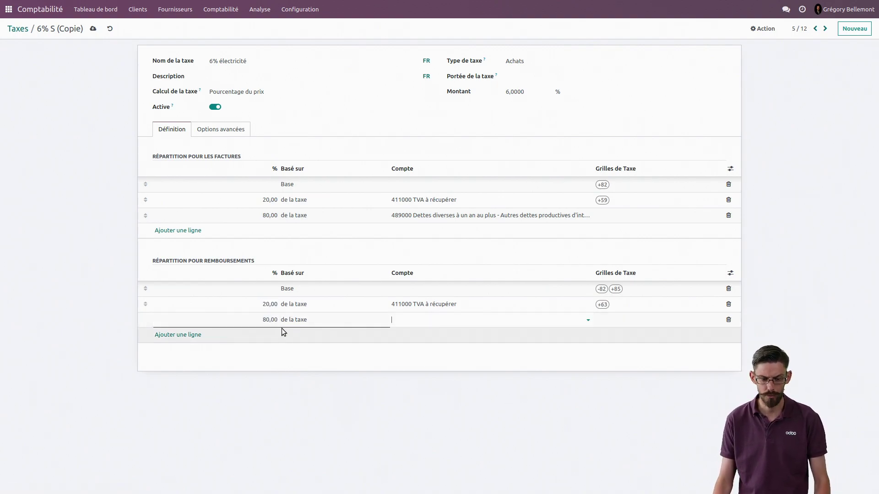
text(489)
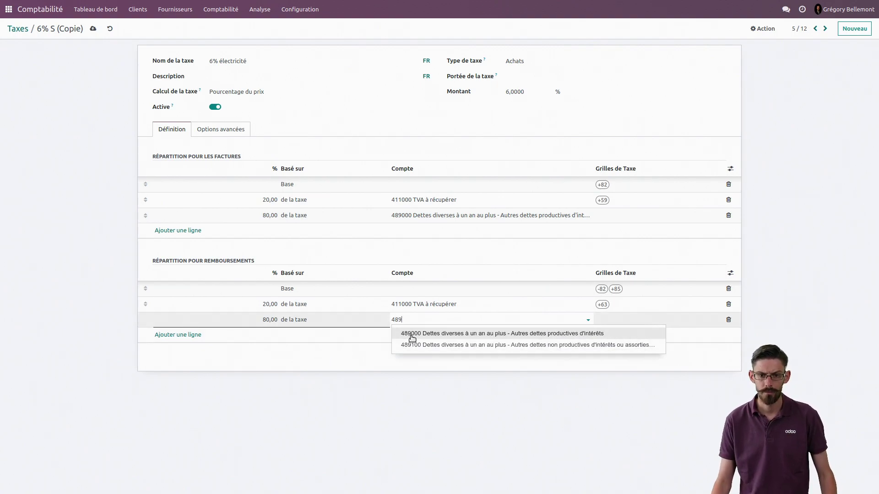
click(411, 338)
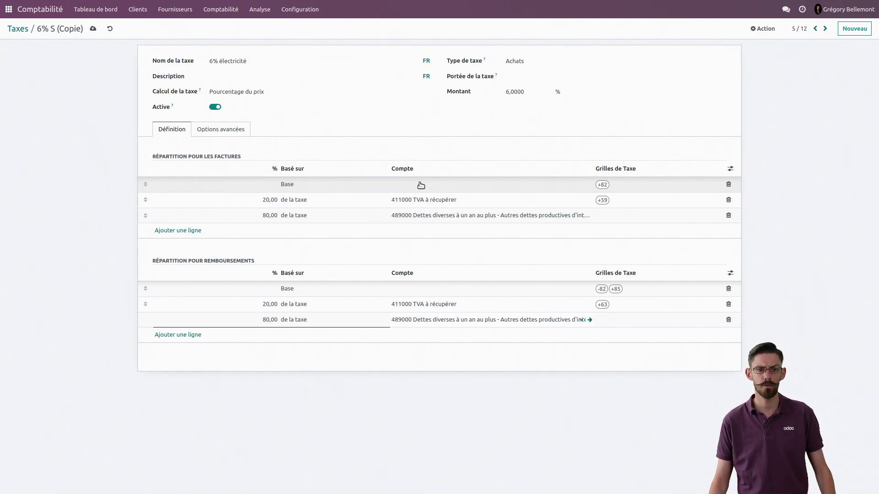
click(93, 28)
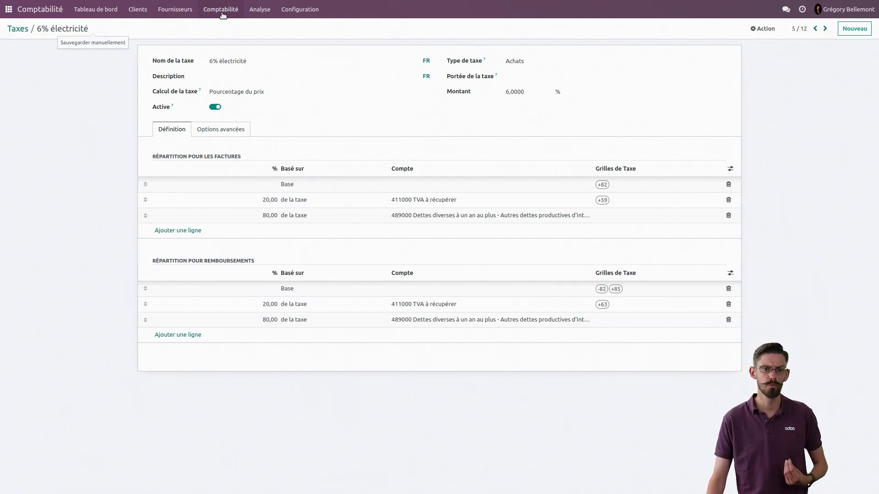
- Create a new automatic transfer in accounting with the description "Electricité"
click(223, 15)
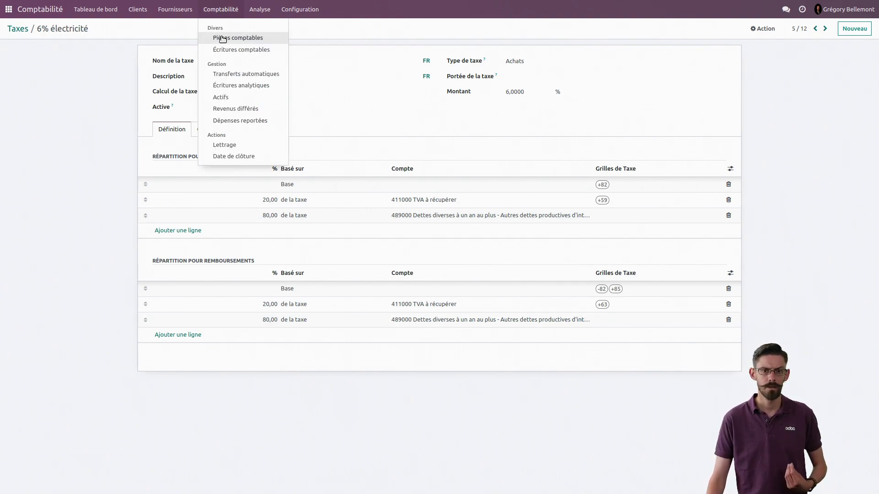
click(228, 75)
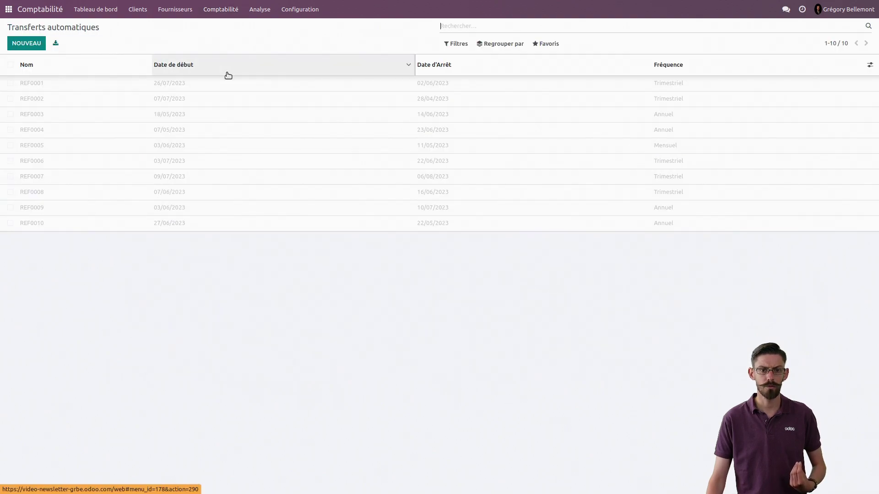
click(29, 45)
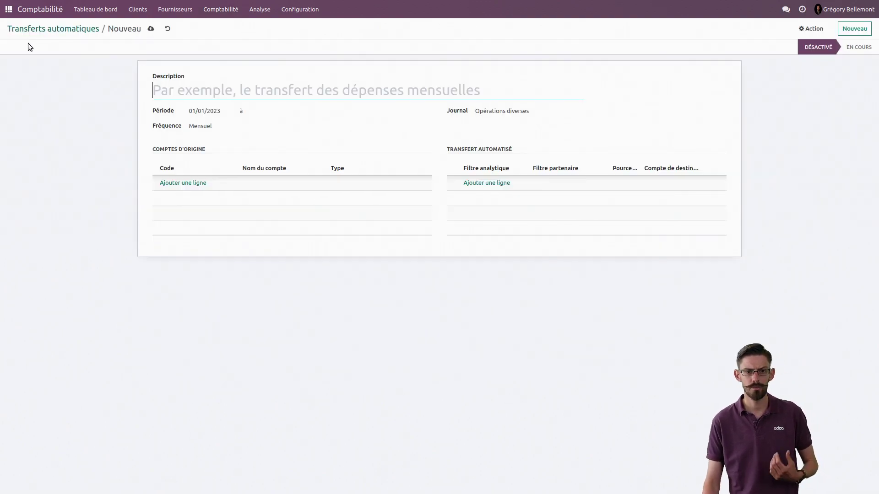
text(Electricité)
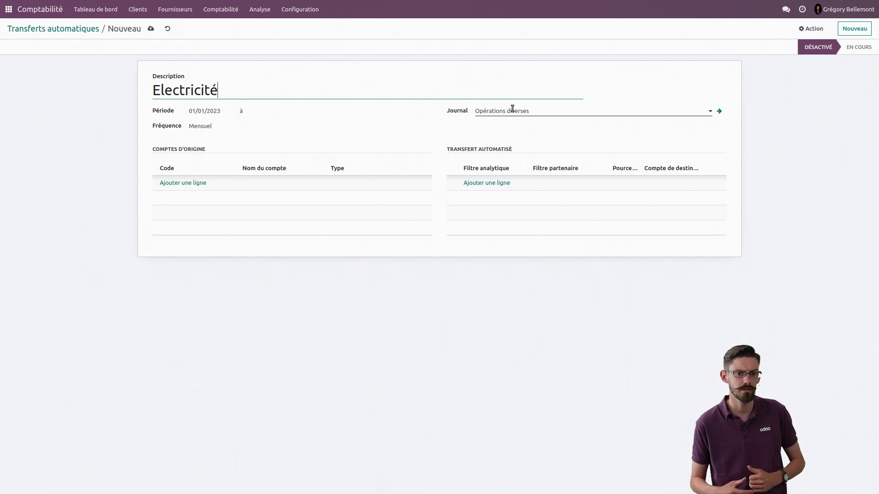
- Search the accounts for "électricit" and add 612010 Electricité as the transfer's origin account
click(188, 184)
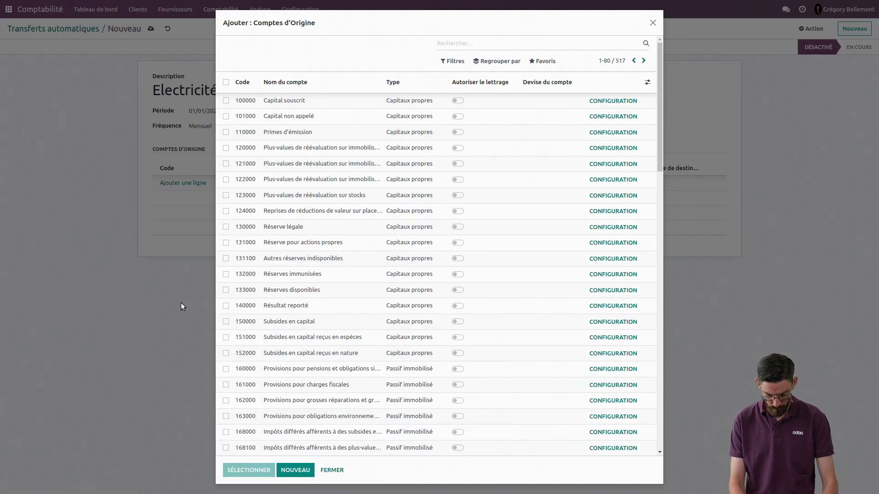
text(élec)
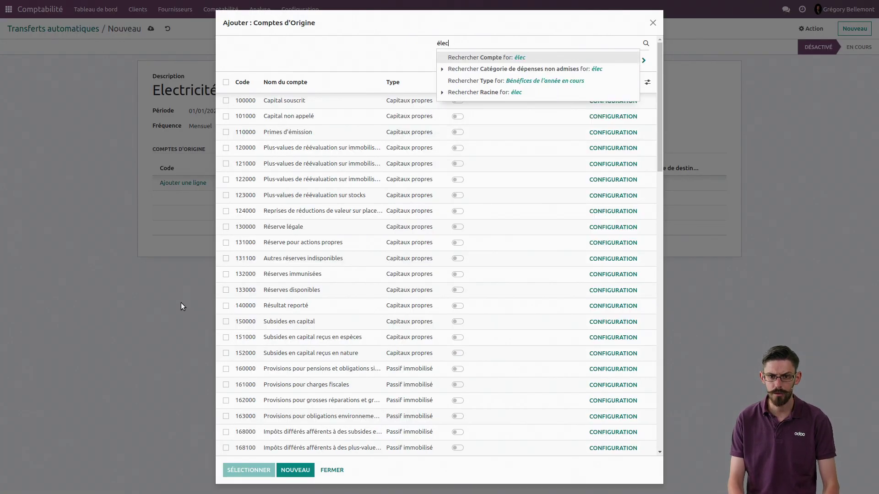
text(tricit)
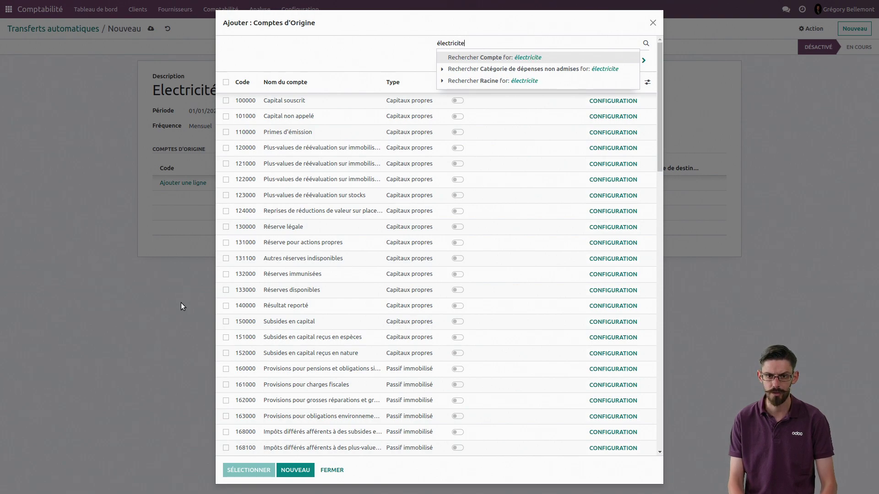
key(Return)
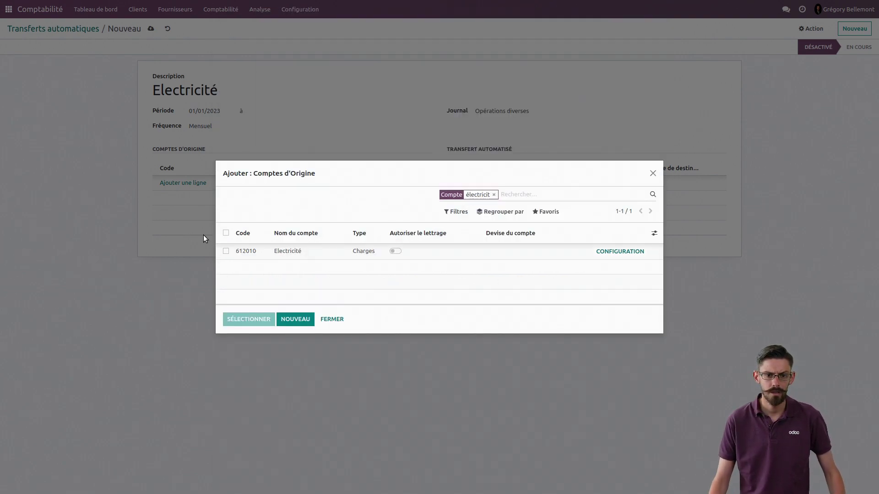
click(226, 251)
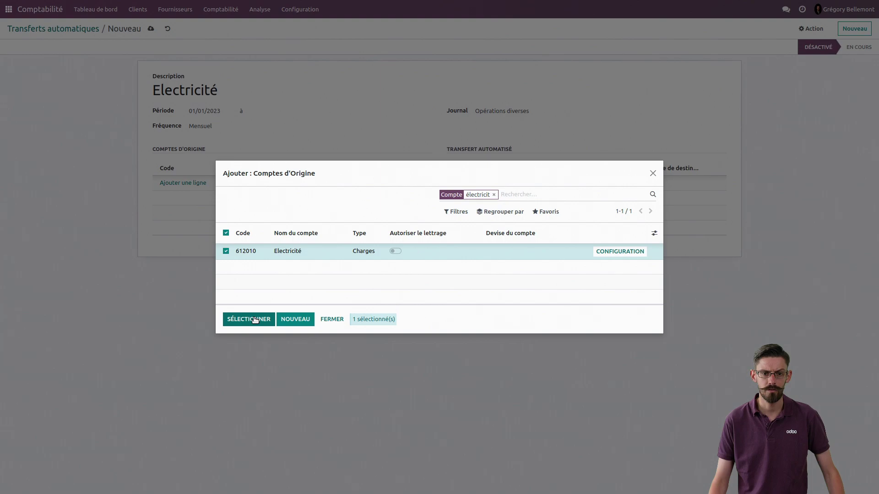
click(254, 319)
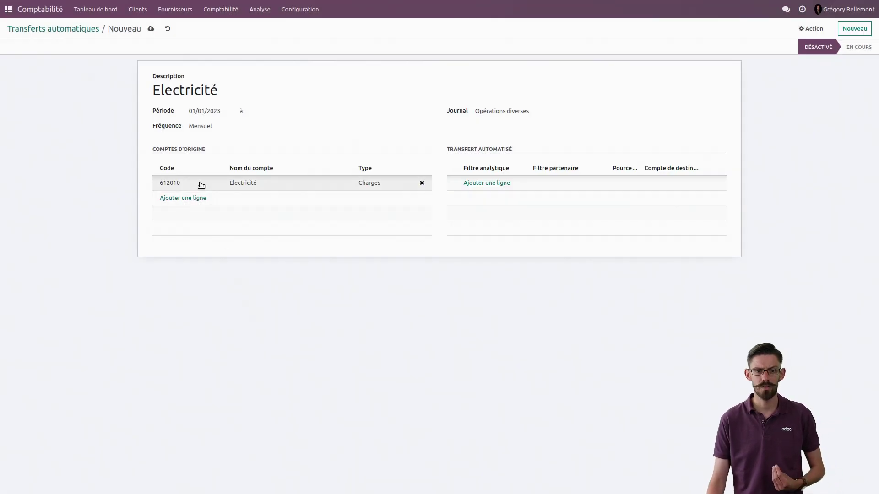
- Add an automated transfer line of 80% to destination account 489000 Dettes diverses and save the transfer
click(492, 183)
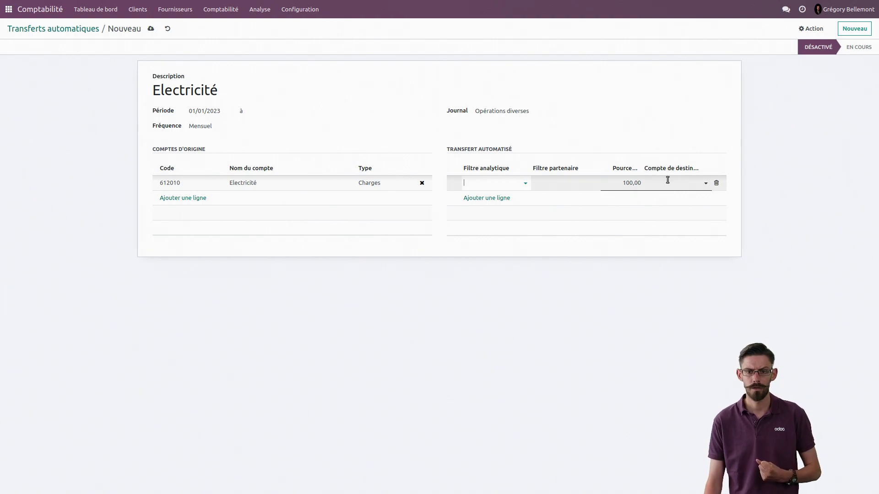
click(619, 183)
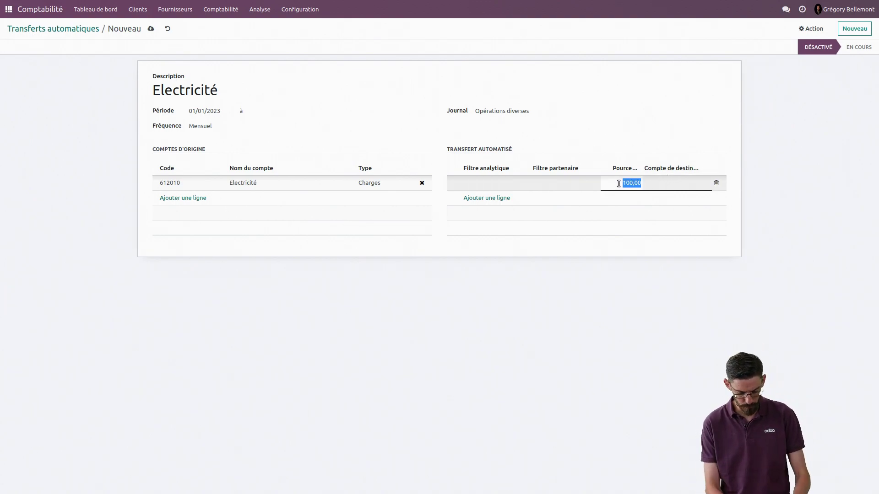
text(80)
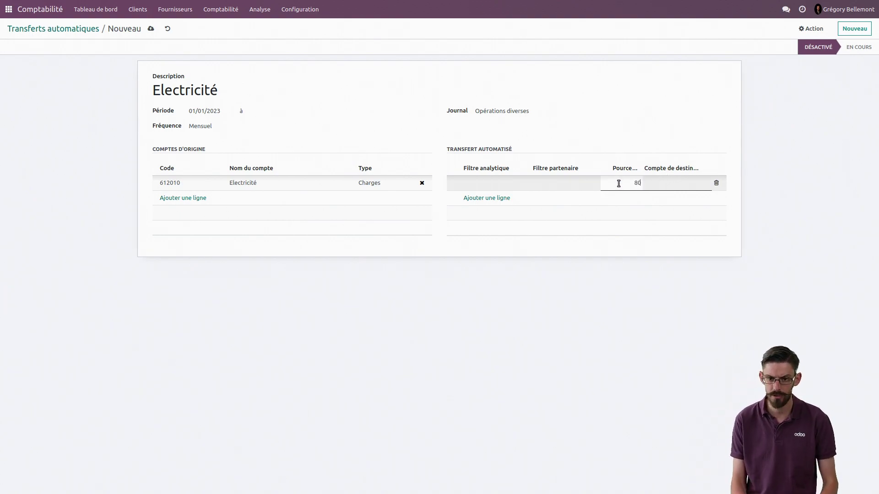
click(657, 182)
text(489)
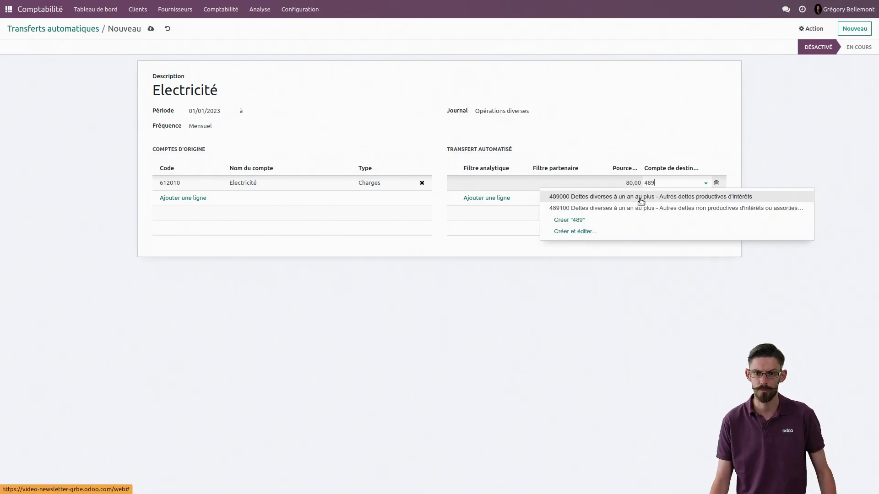
click(641, 197)
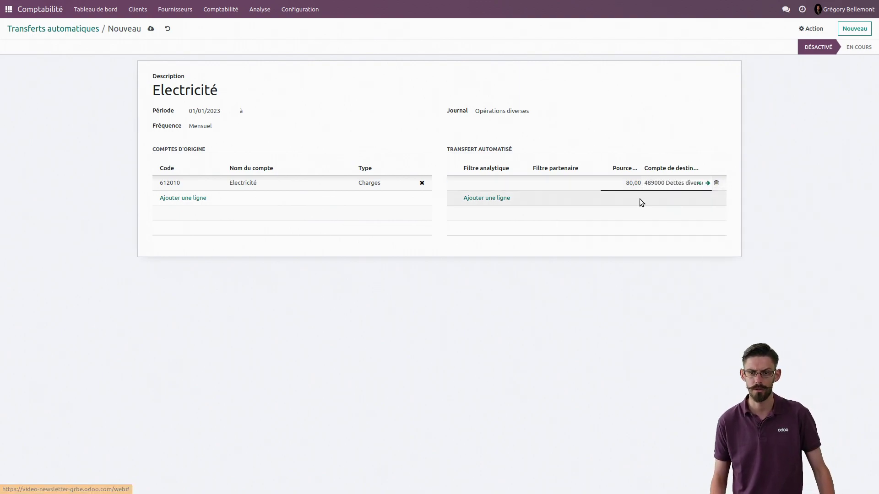
click(151, 29)
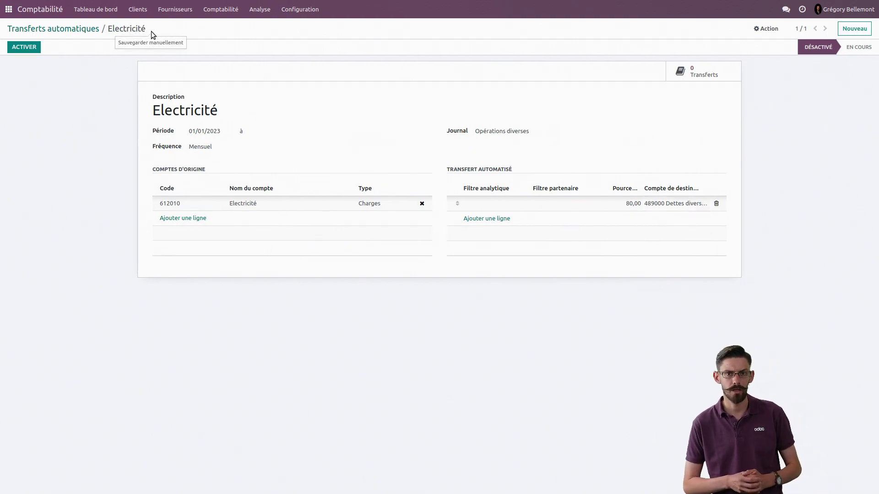